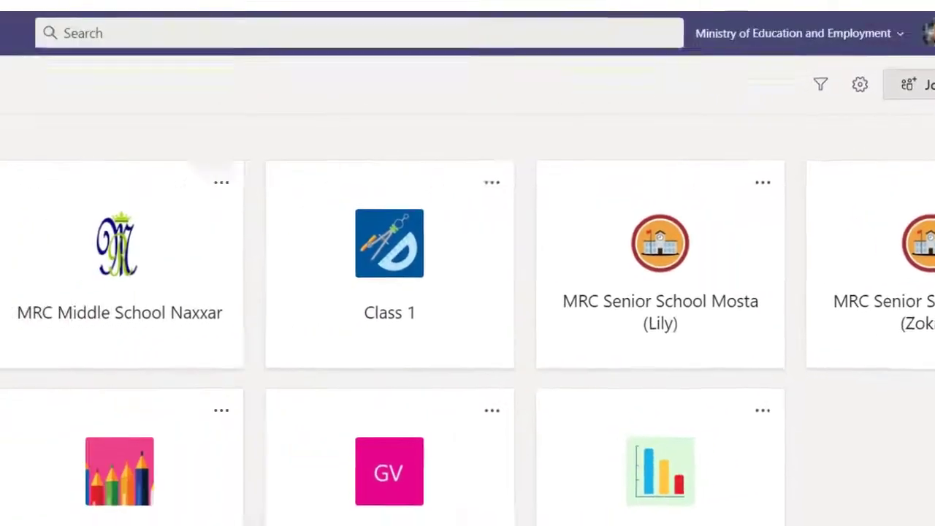
# - Create a class team named "Lesson Recordings" without adding any students or teachers
pyautogui.click(840, 55)
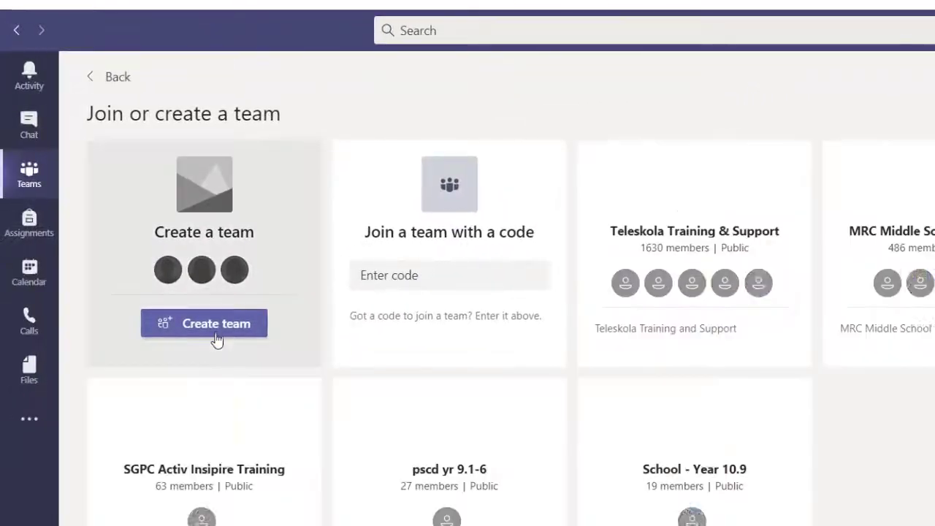
pyautogui.click(199, 334)
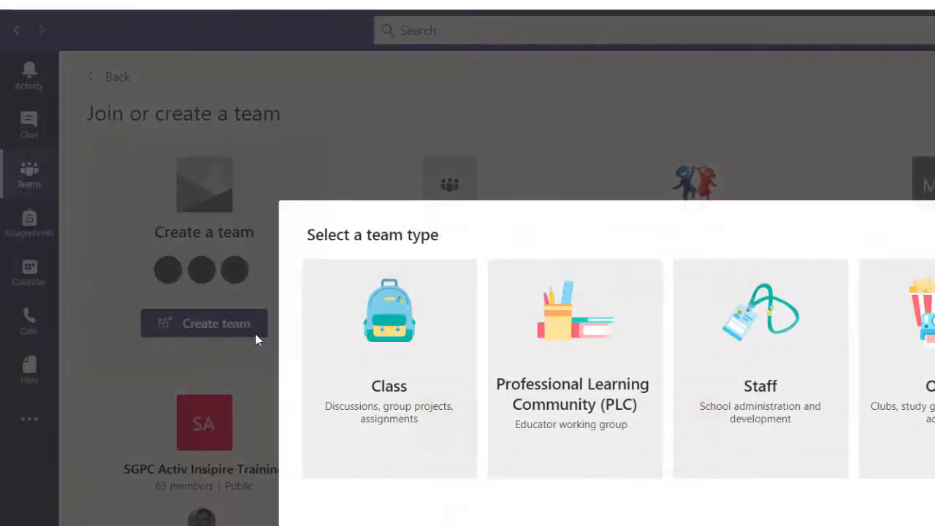
pyautogui.click(396, 329)
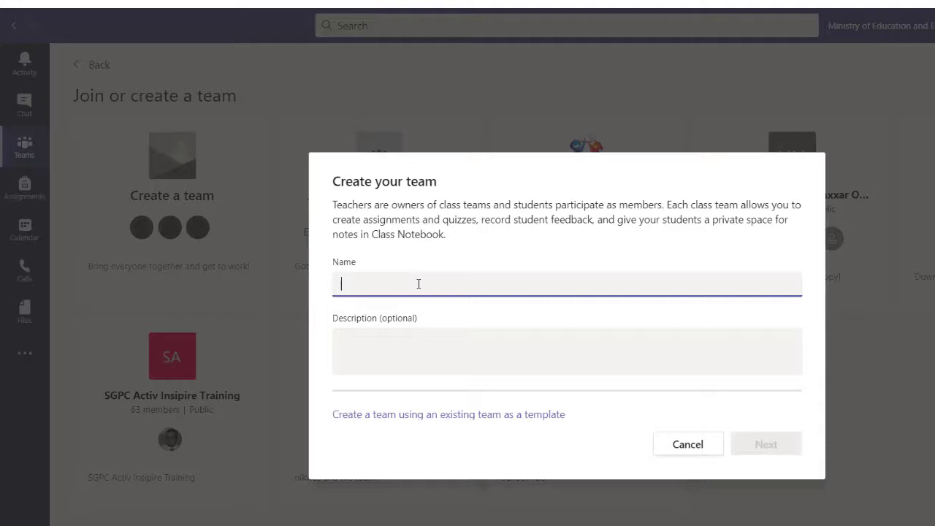
pyautogui.write('Lesson Recordings')
pyautogui.click(767, 444)
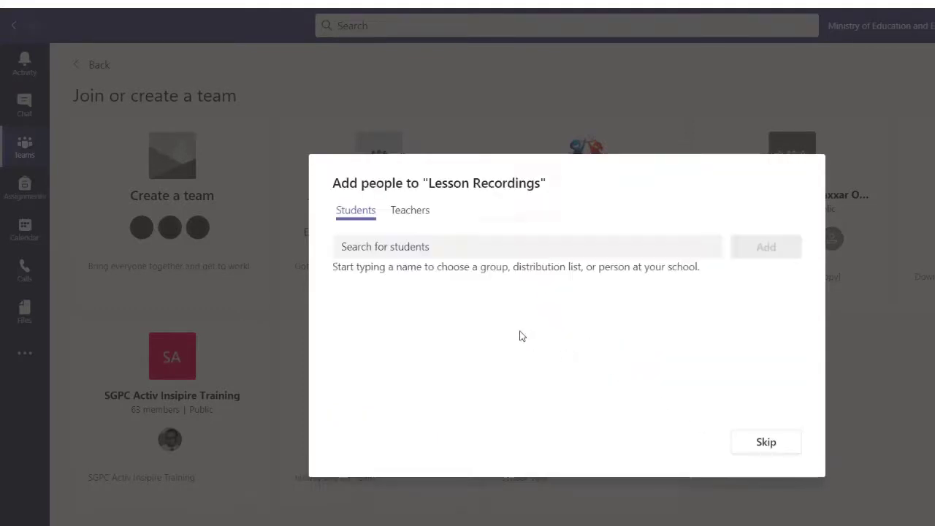
pyautogui.click(765, 443)
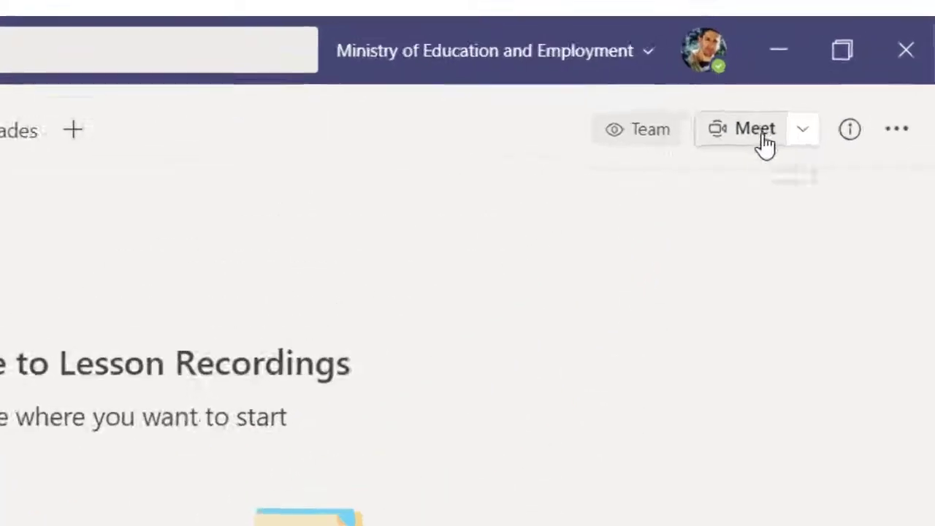
# - Start a meeting titled "Unit 2: Heat" in the Lesson Recordings General channel and join it
pyautogui.click(731, 136)
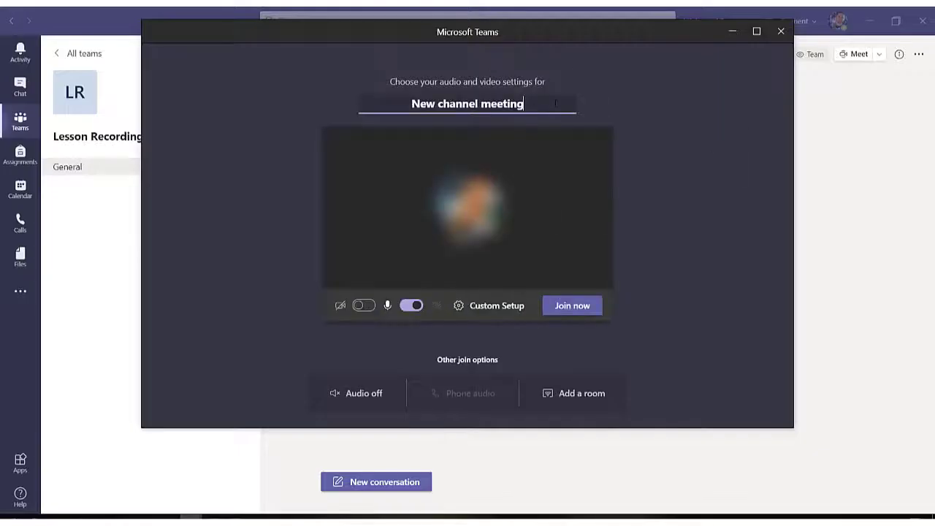
pyautogui.moveTo(555, 103); pyautogui.dragTo(325, 110)
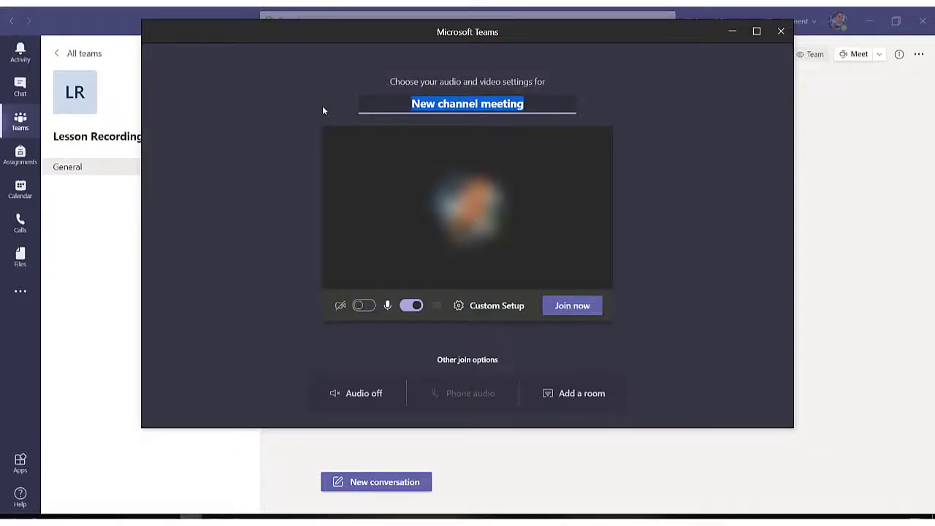
pyautogui.write('Unit 2: Heat')
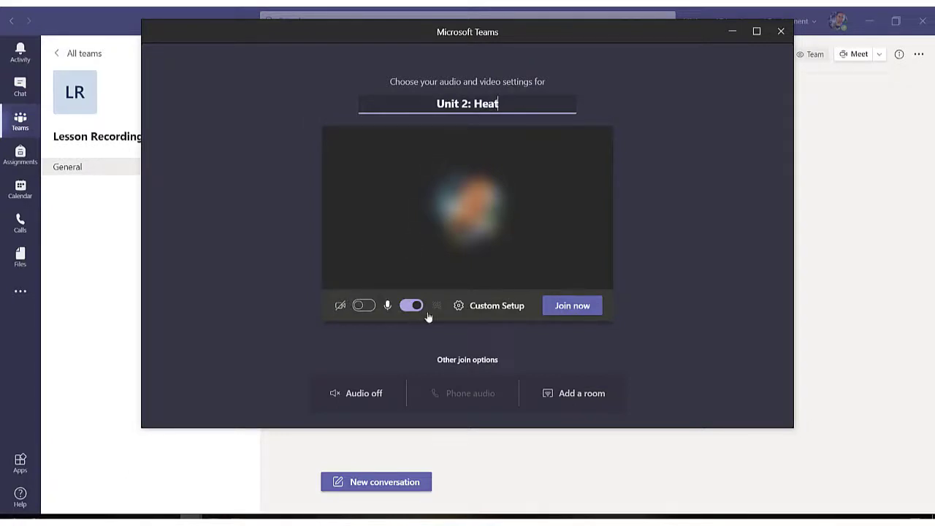
pyautogui.click(579, 313)
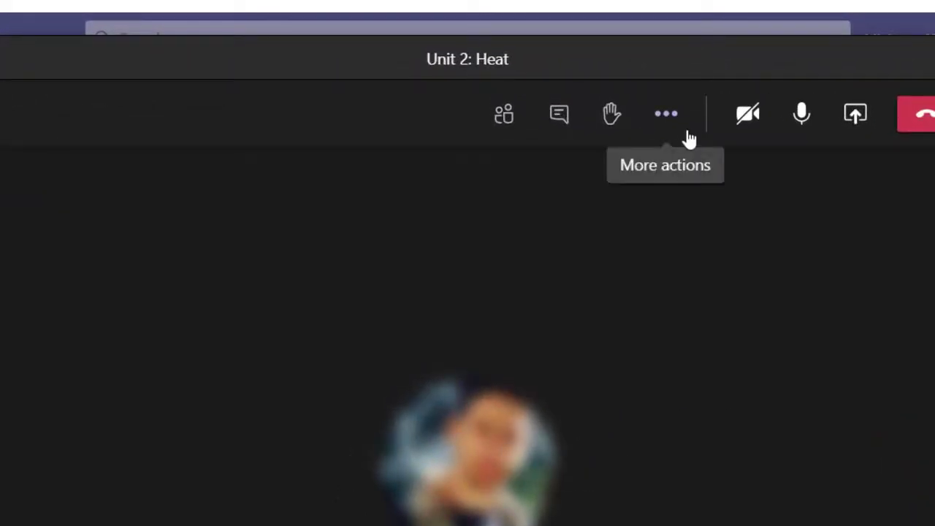
# - Share the desktop Screen #1 in the meeting with computer sound included
pyautogui.click(665, 122)
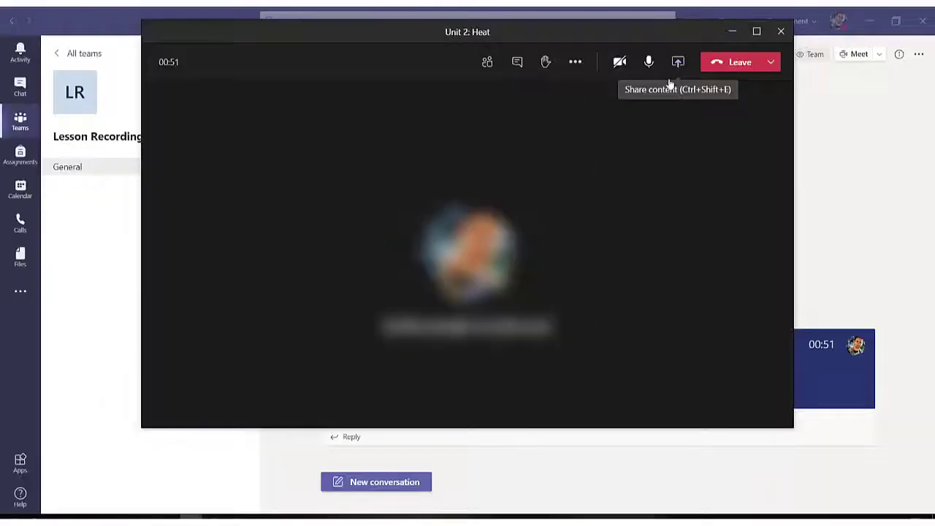
pyautogui.click(934, 1)
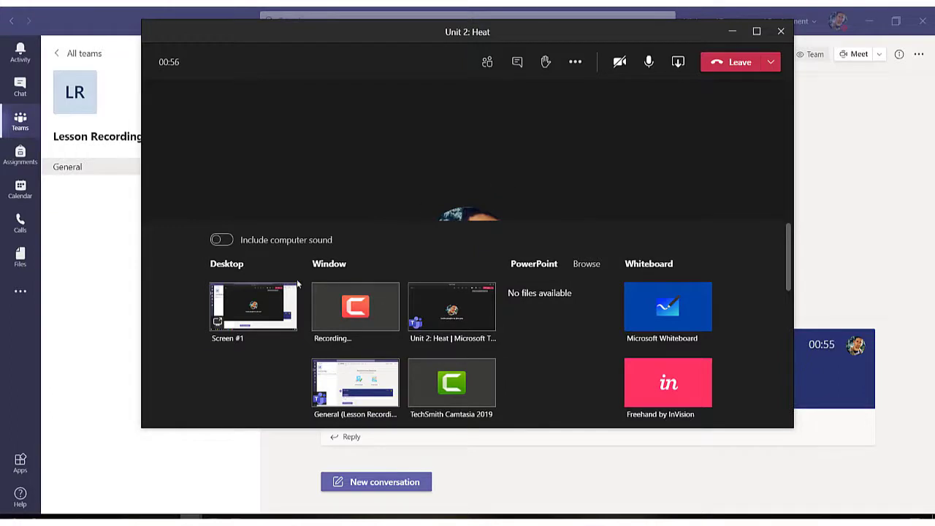
pyautogui.click(220, 242)
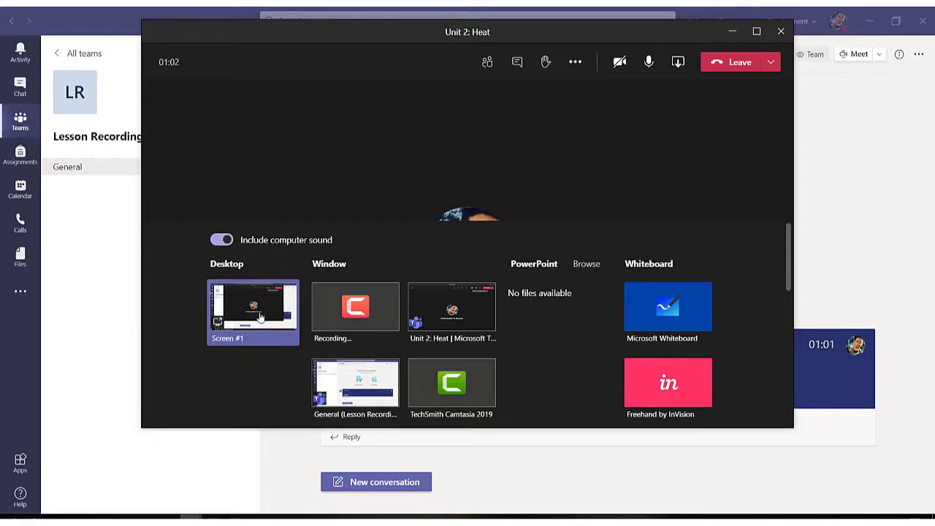
pyautogui.click(259, 316)
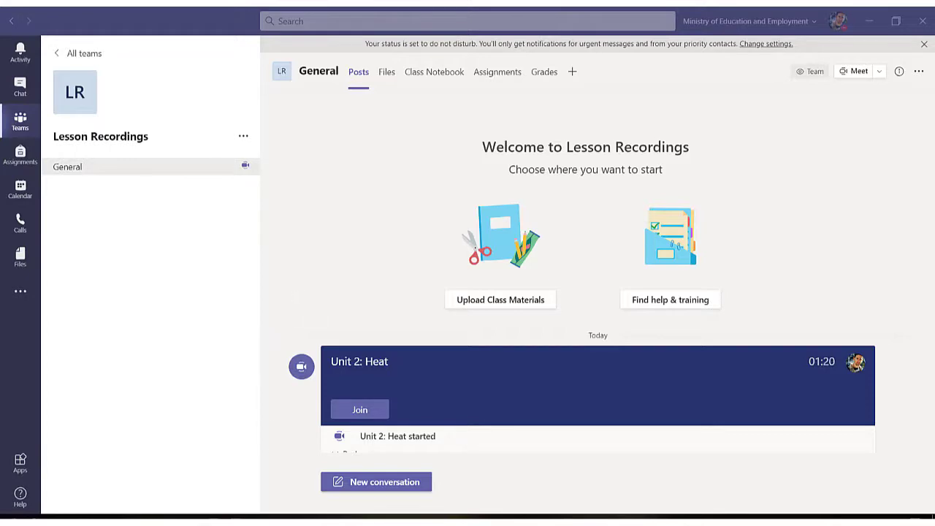
# - Return to the Unit 2: Heat meeting window, start recording the meeting, and minimize the window
pyautogui.click(860, 445)
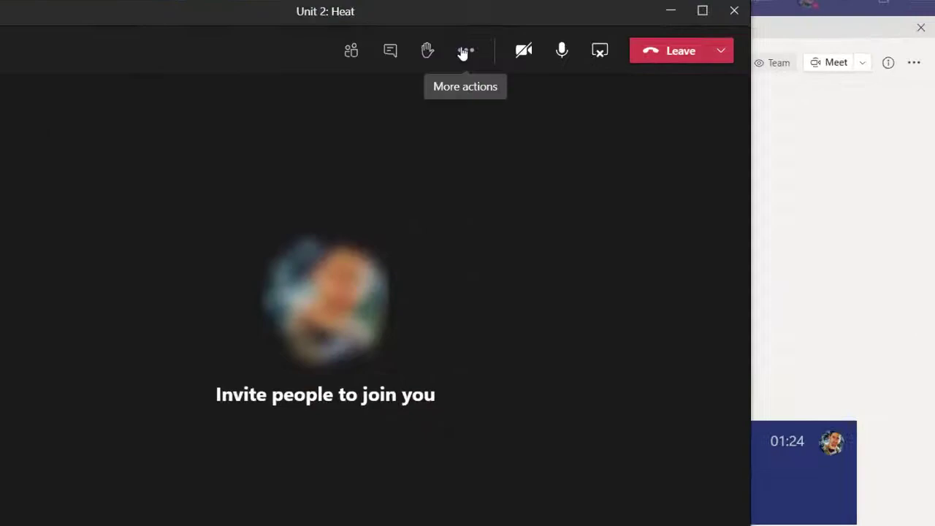
pyautogui.click(575, 62)
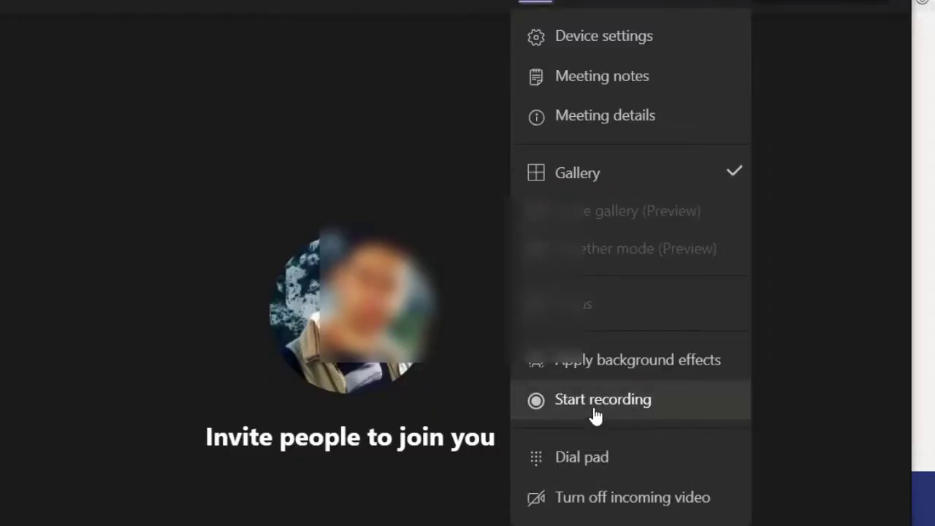
pyautogui.click(595, 415)
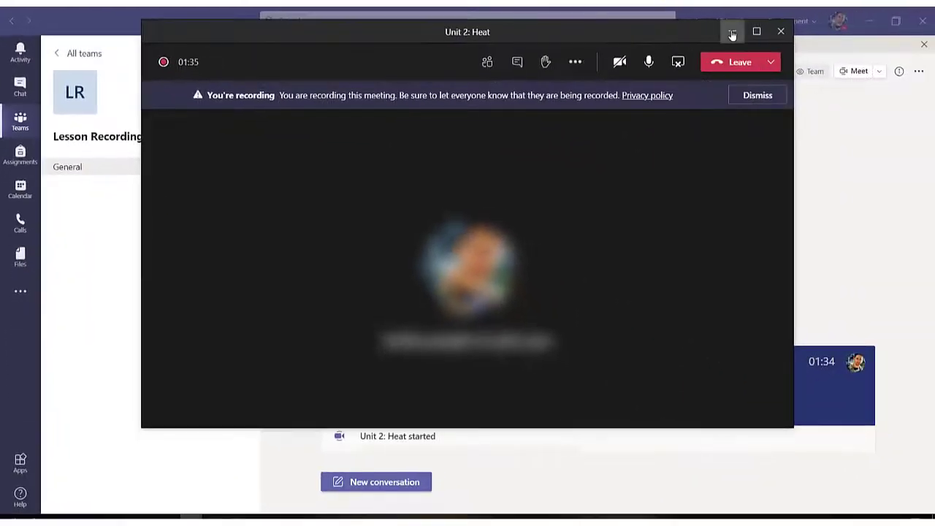
pyautogui.click(732, 34)
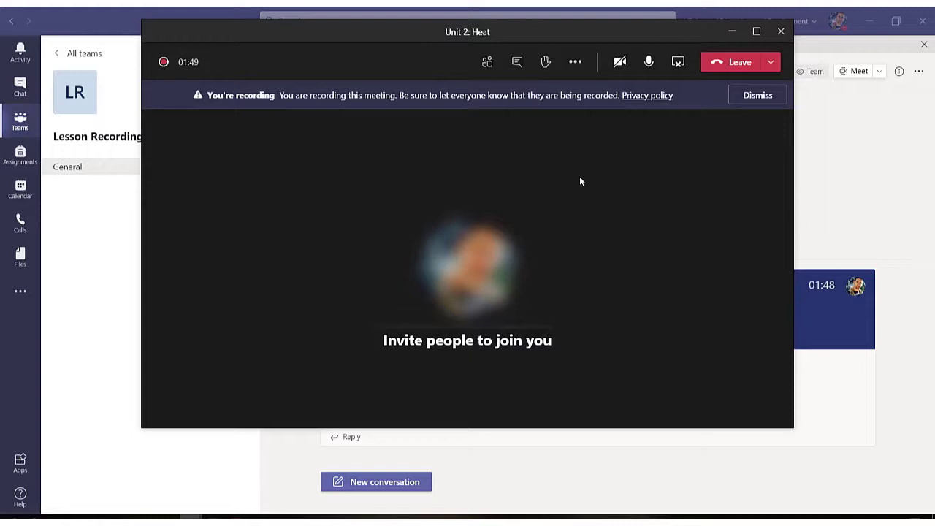
# - Stop the recording of the Unit 2: Heat meeting and leave the meeting
pyautogui.click(574, 63)
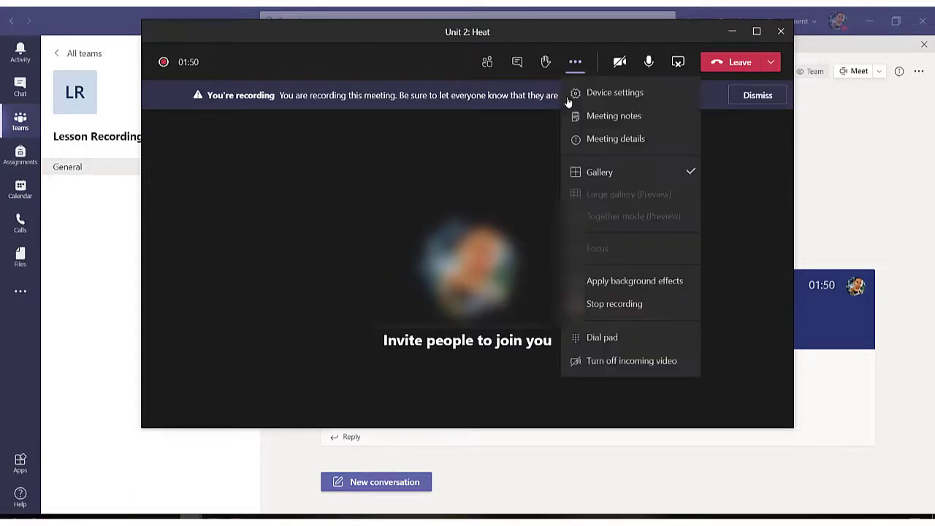
pyautogui.click(595, 305)
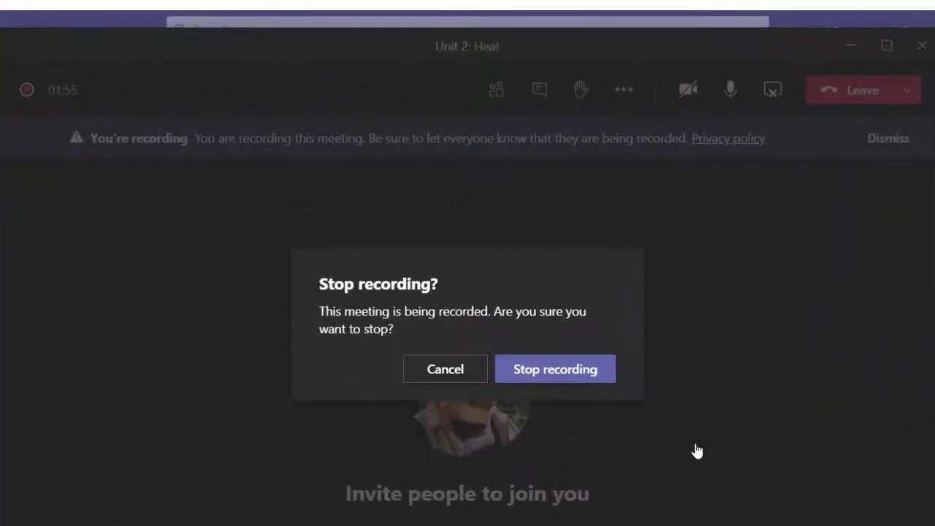
pyautogui.click(556, 370)
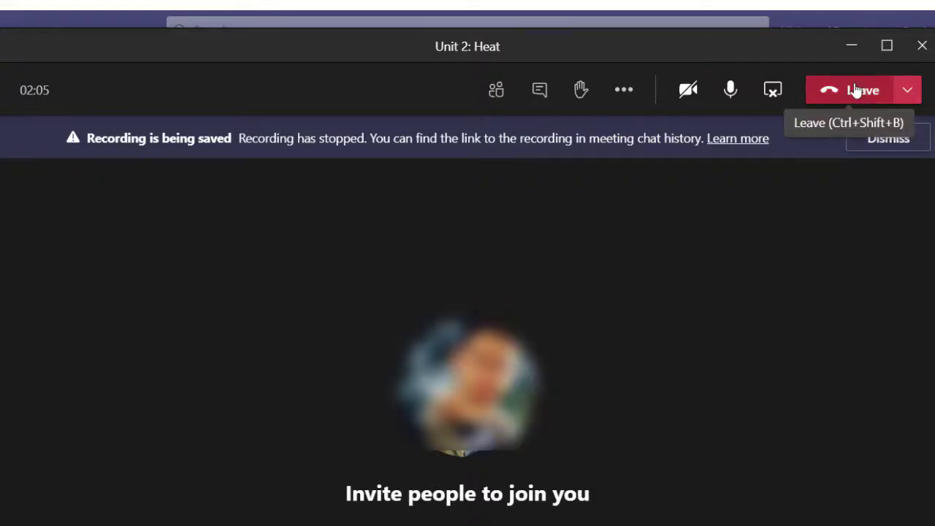
pyautogui.hotkey('ctrl', 'shift', 'b')
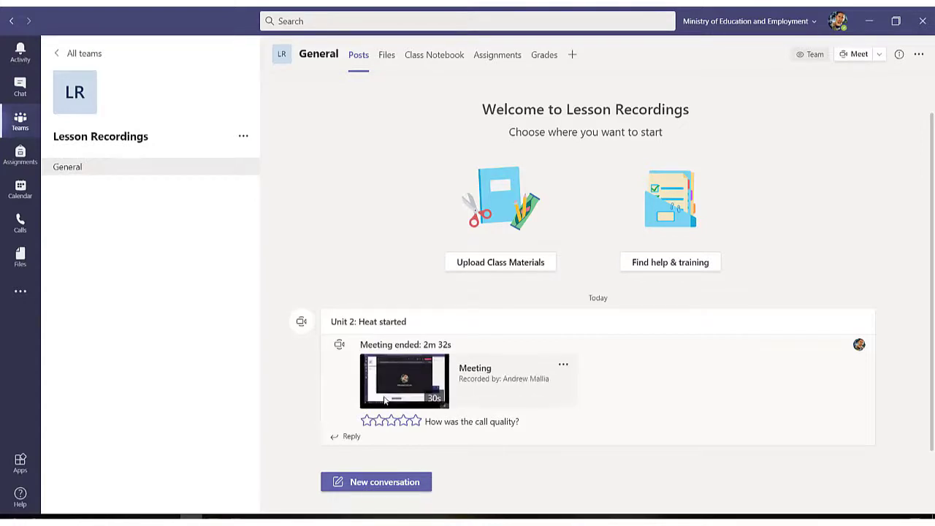
# - Open the meeting recording from the channel post in Microsoft Stream
pyautogui.click(563, 365)
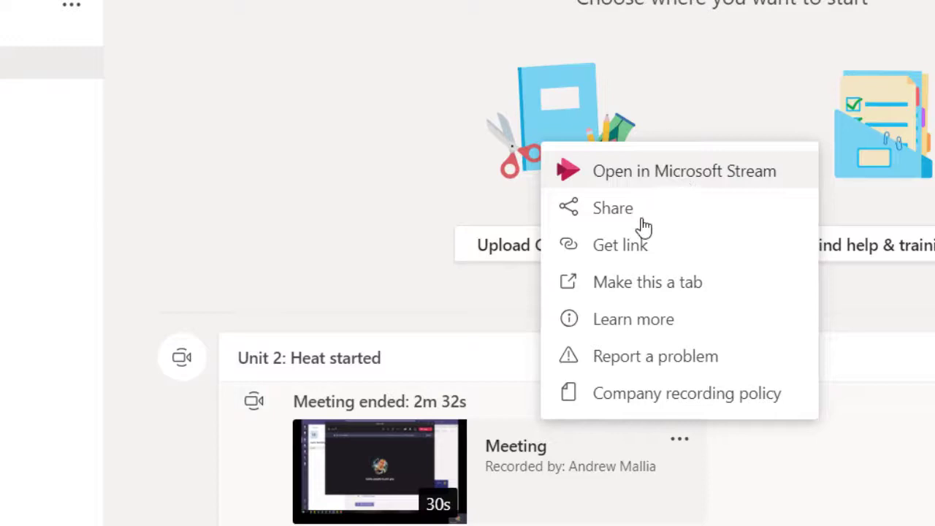
pyautogui.click(612, 188)
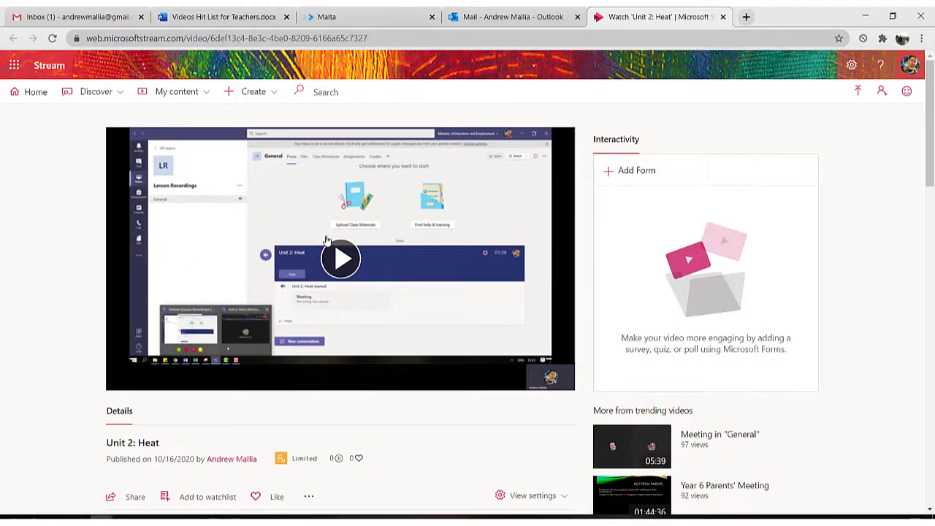
pyautogui.scroll(-1, 333, 241)
pyautogui.scroll(1, 327, 307)
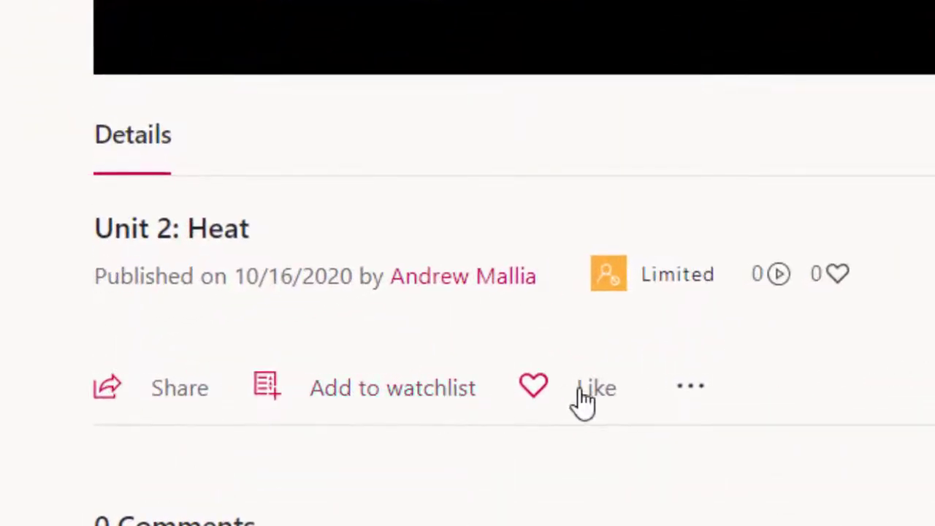
# - Add the Unit 2: Heat video to a group, searching My groups for "class" and choosing Class 1
pyautogui.click(690, 390)
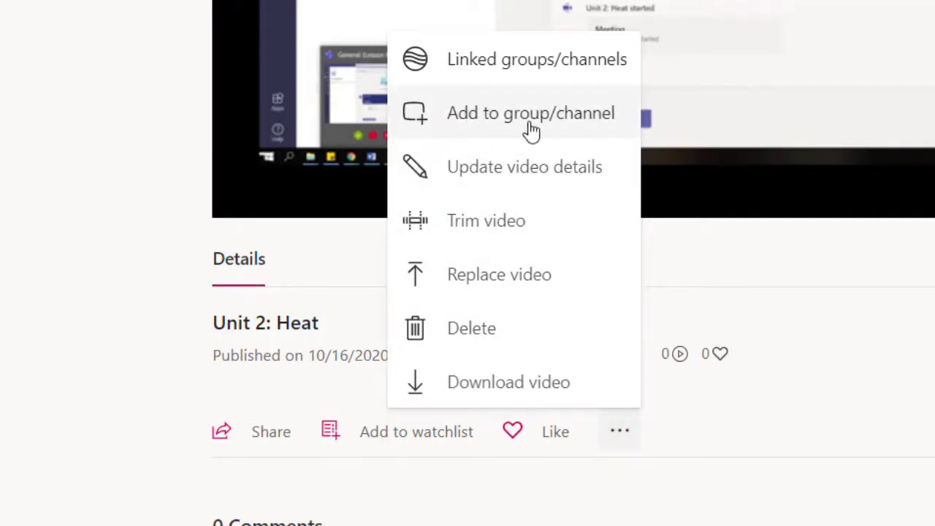
pyautogui.click(582, 121)
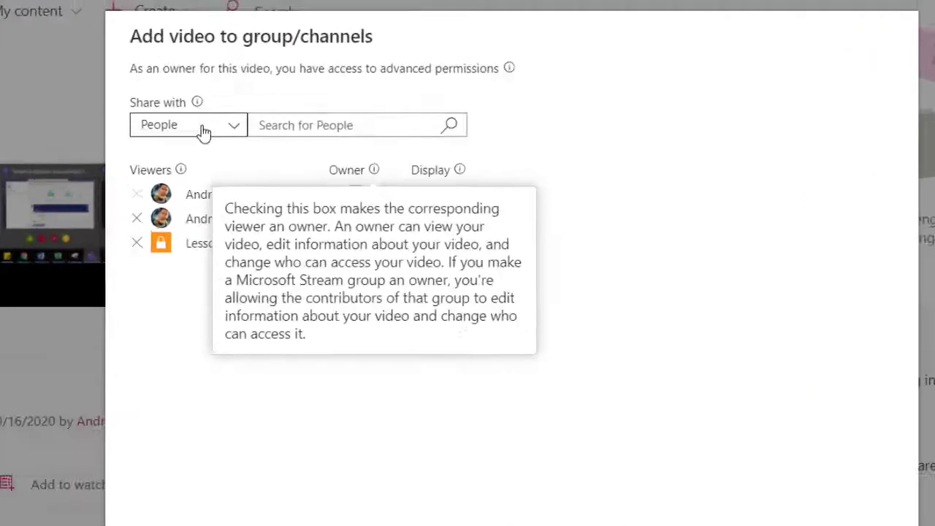
pyautogui.click(228, 97)
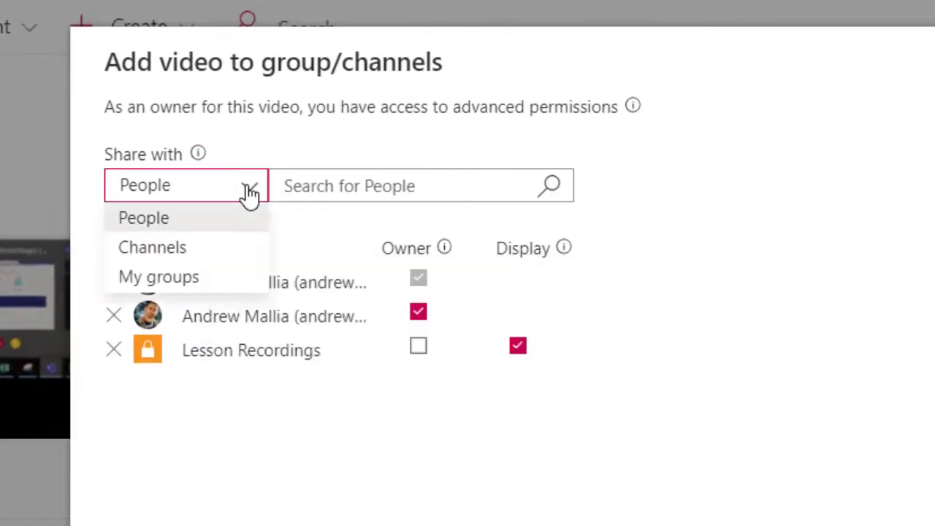
pyautogui.click(175, 277)
pyautogui.click(389, 182)
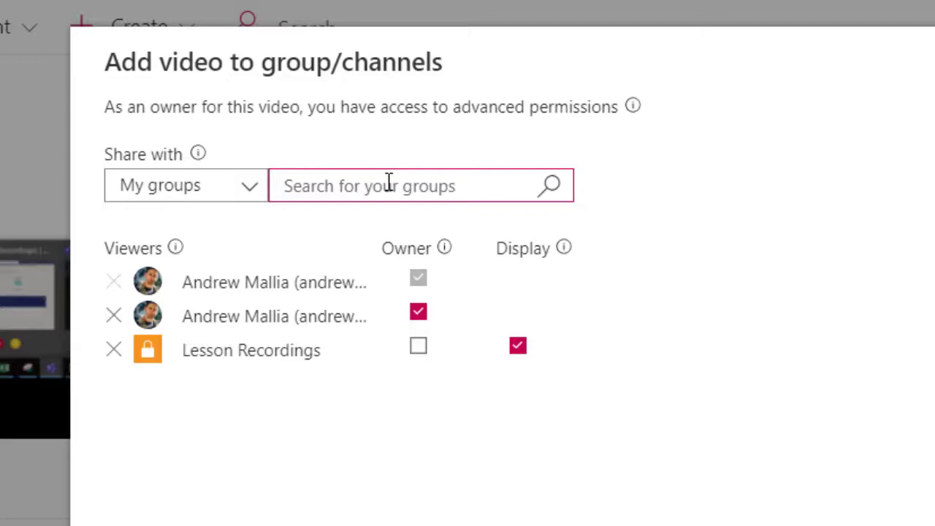
pyautogui.write('class')
pyautogui.click(550, 186)
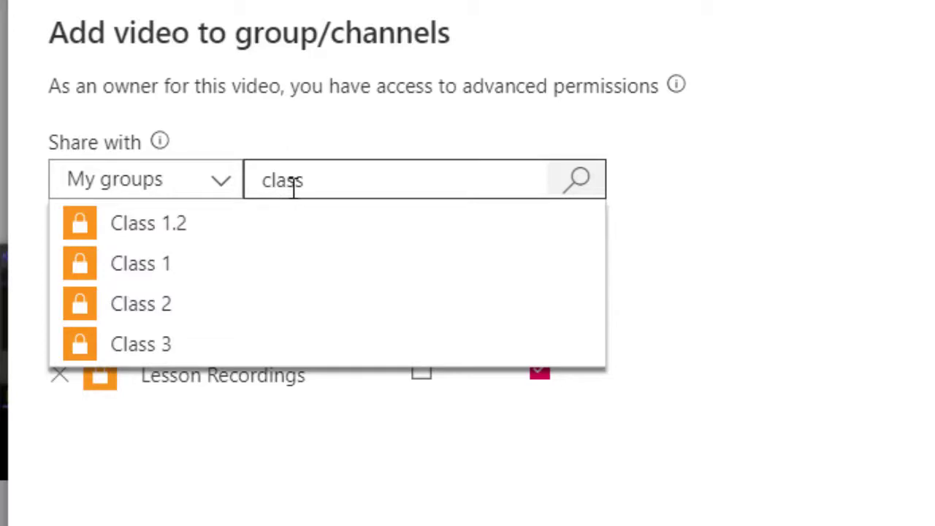
pyautogui.click(173, 270)
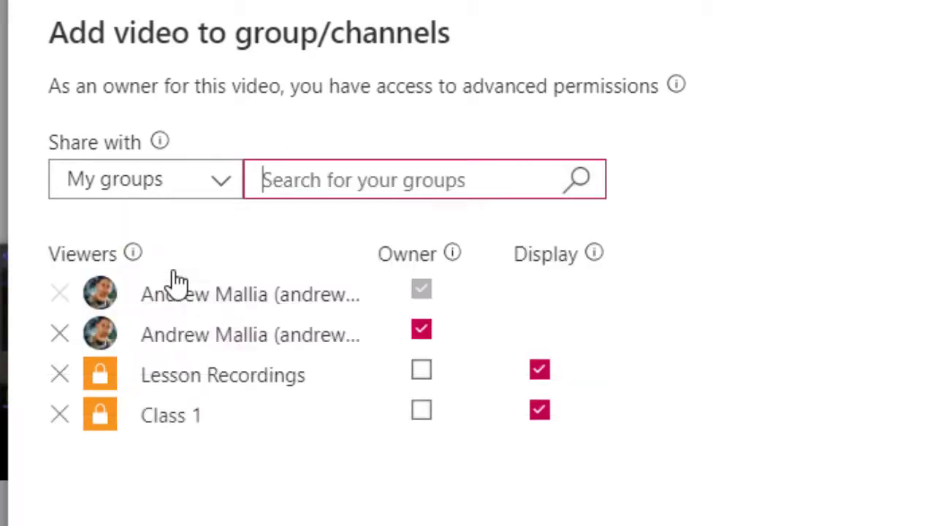
# - Add the Class 2 and Class 3 groups as viewers of the video and save the sharing settings
pyautogui.write('c')
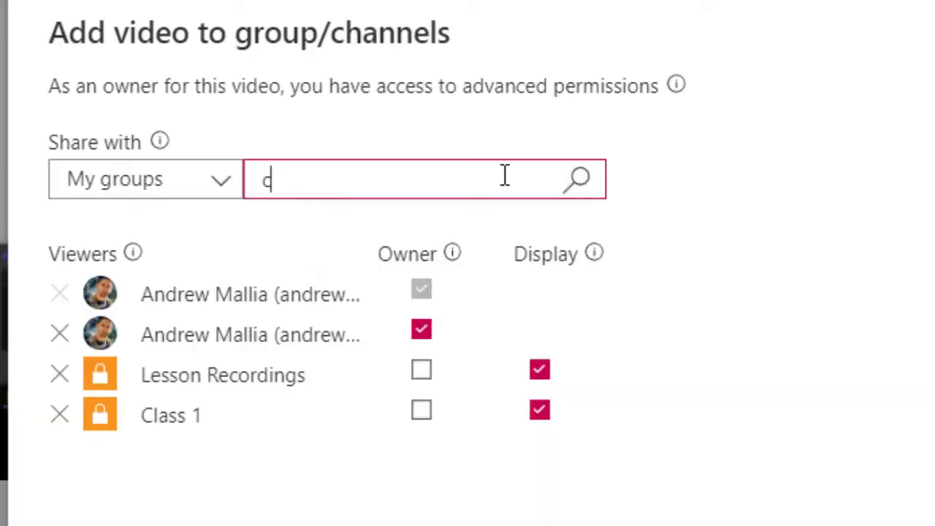
pyautogui.click(180, 237)
pyautogui.write('class 3')
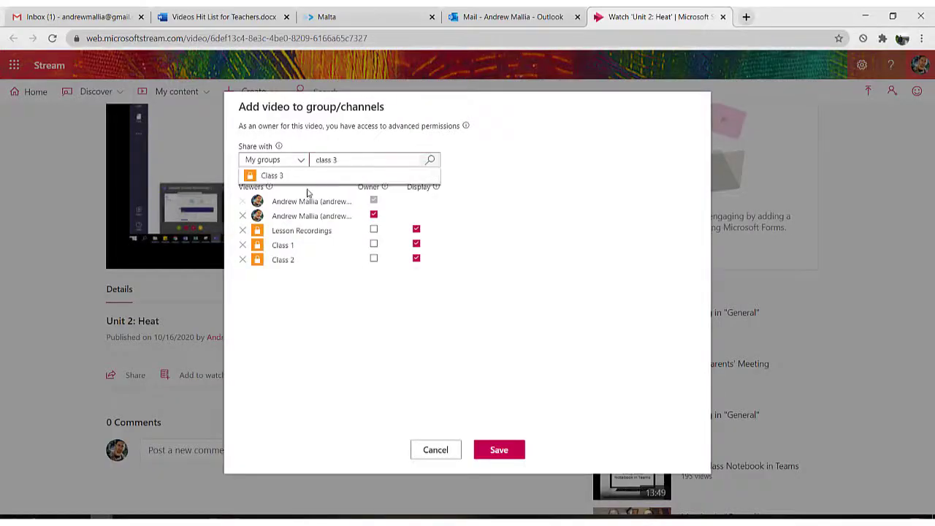
pyautogui.click(276, 175)
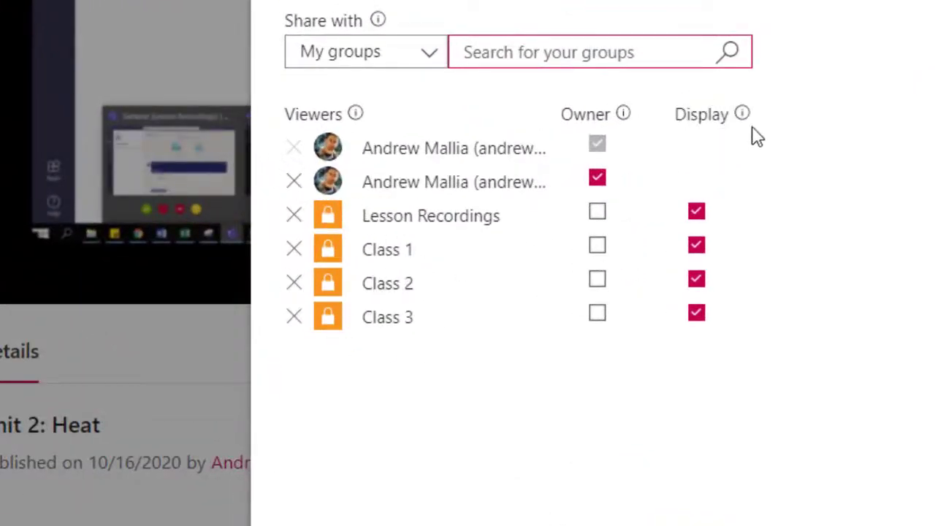
pyautogui.moveTo(741, 115)
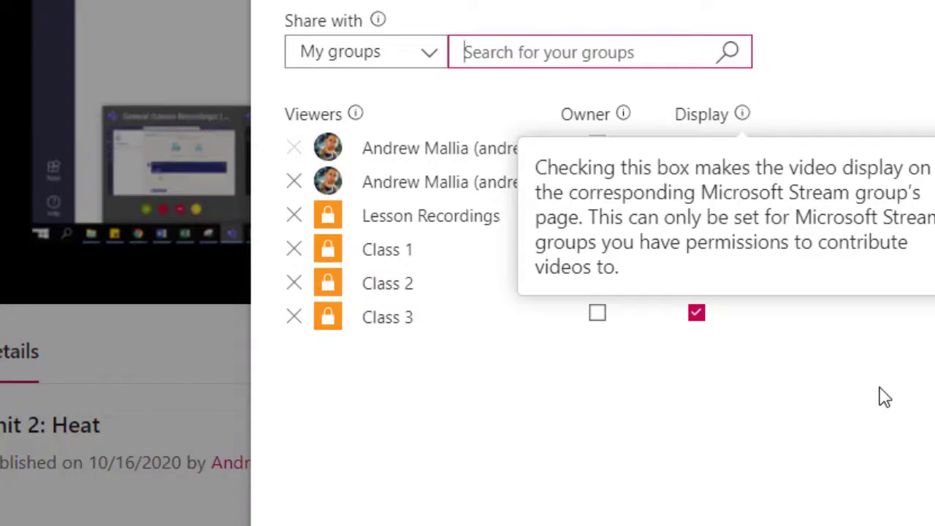
pyautogui.click(435, 416)
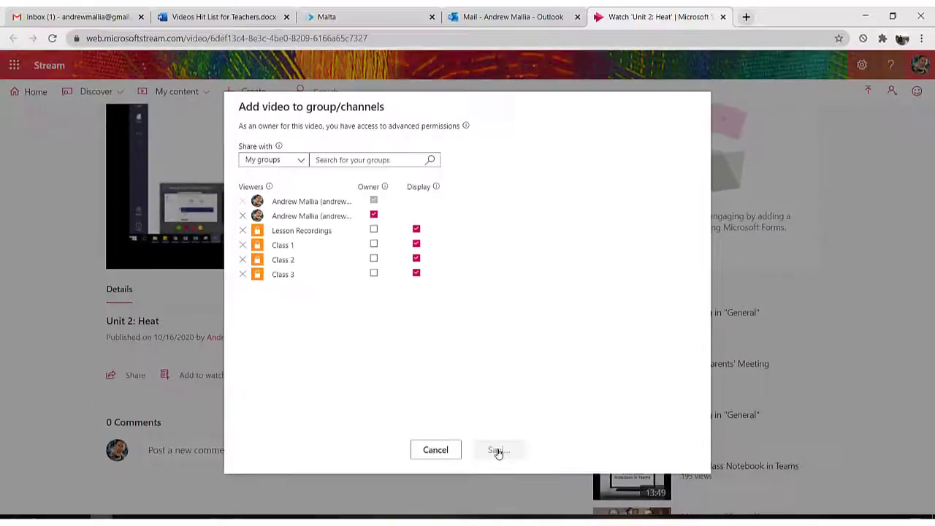
# - Save the video's group sharing and copy the direct link to the Unit 2: Heat video
pyautogui.click(499, 448)
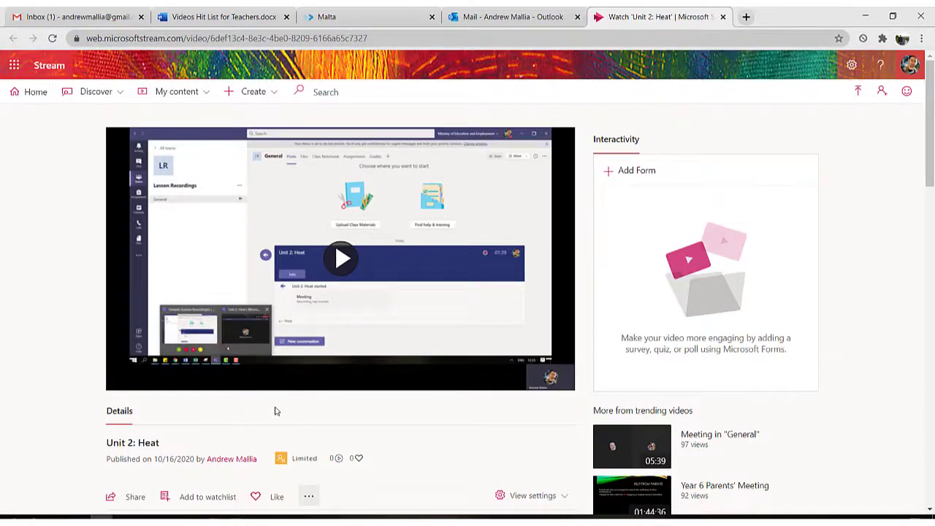
pyautogui.scroll(-2, 275, 412)
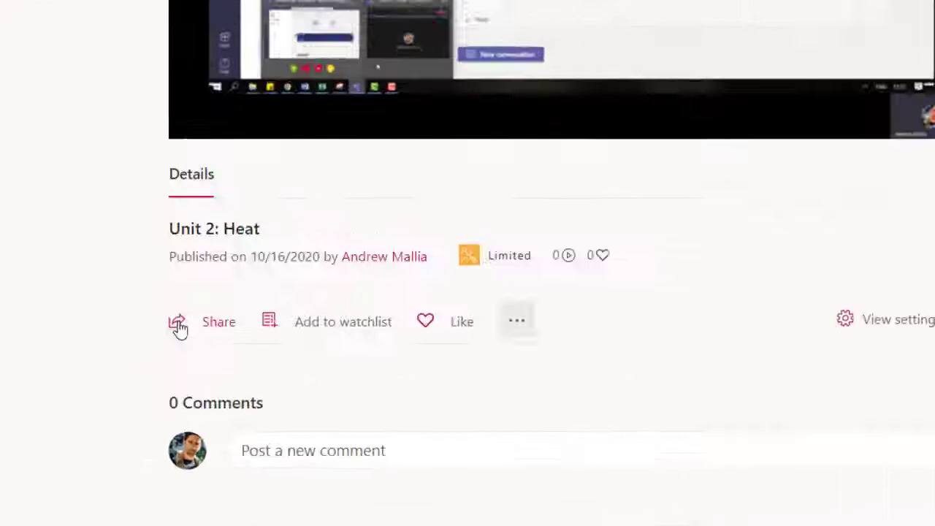
pyautogui.click(124, 376)
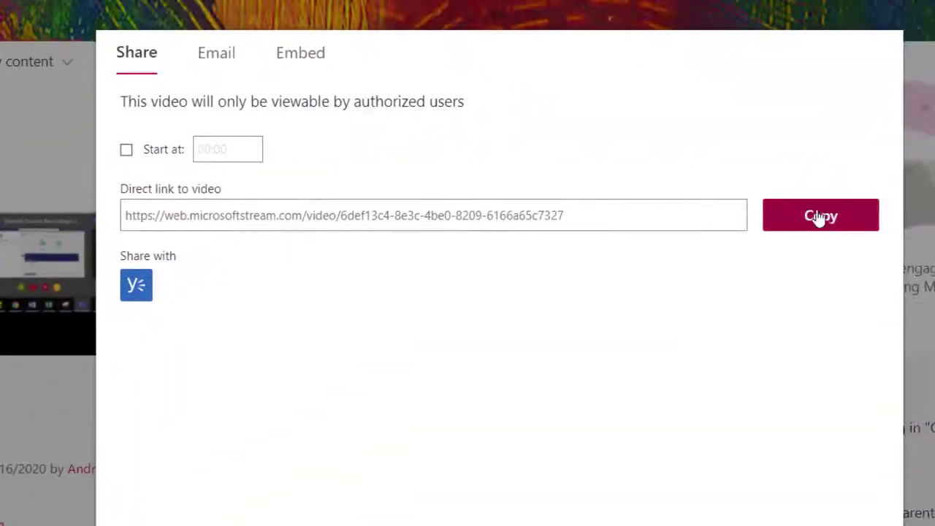
pyautogui.click(808, 220)
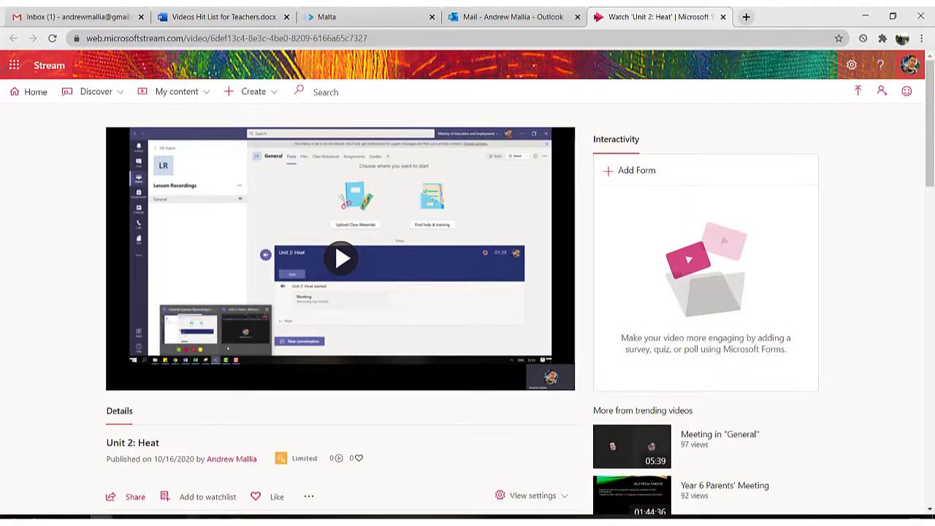
# - Switch to Microsoft Teams and open the General channel of the Class 1 team
pyautogui.click(189, 512)
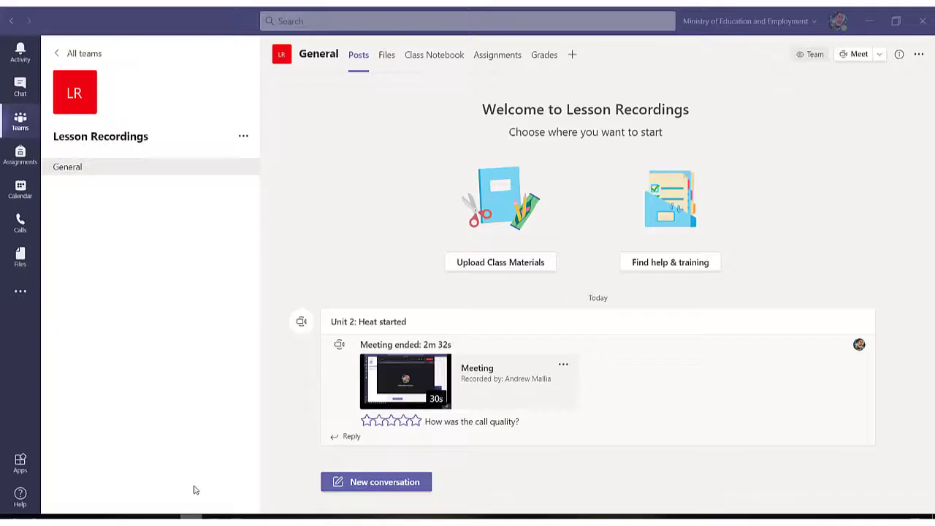
pyautogui.click(20, 122)
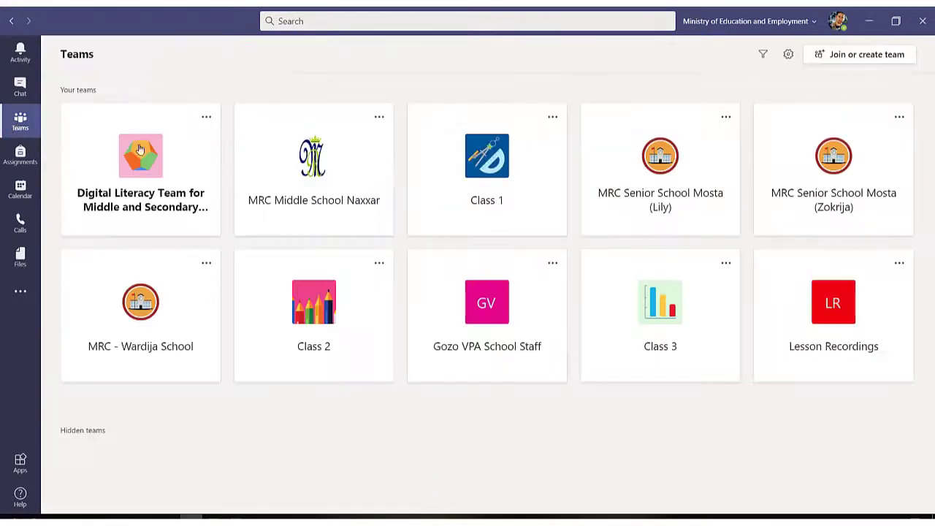
pyautogui.click(486, 191)
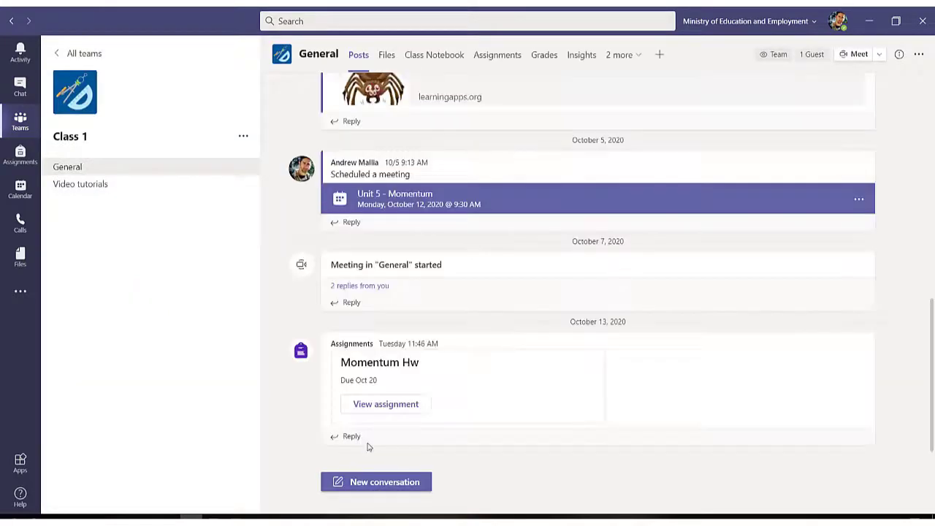
# - Compose a formatted post with the subject "Unit 2: Heat", the text "Watch the video lesson here:" and the copied Stream link
pyautogui.click(350, 482)
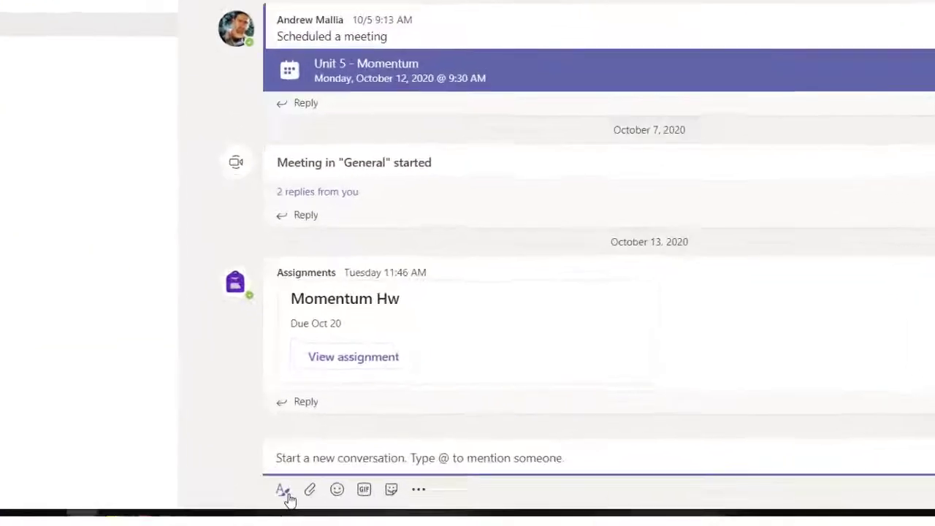
pyautogui.click(335, 501)
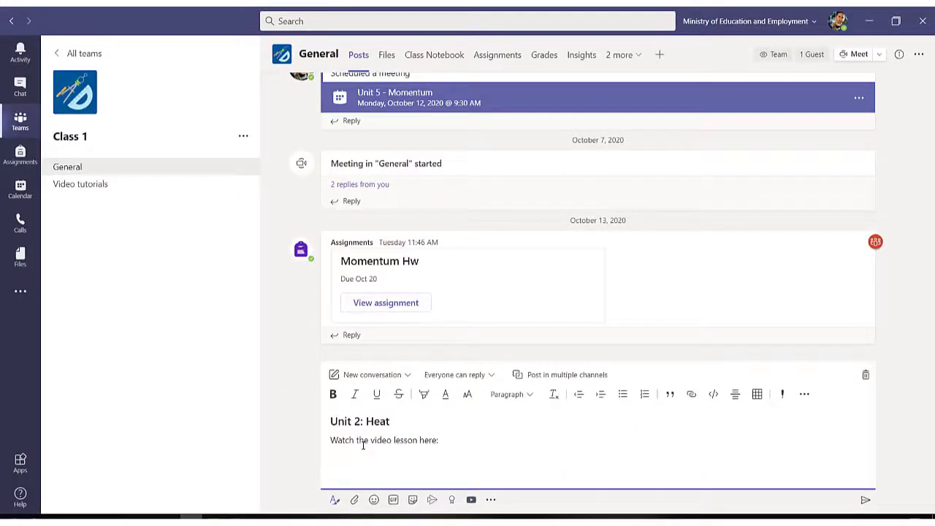
pyautogui.hotkey('ctrl', 'v')
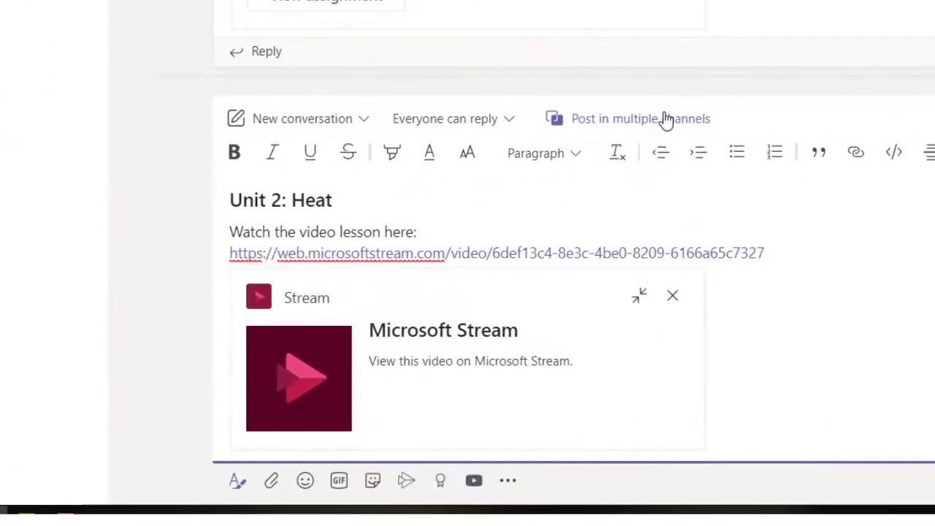
# - Add Class 3's Lesson Recordings channel and Class 2's General channel as extra destinations for the post and send it
pyautogui.click(581, 291)
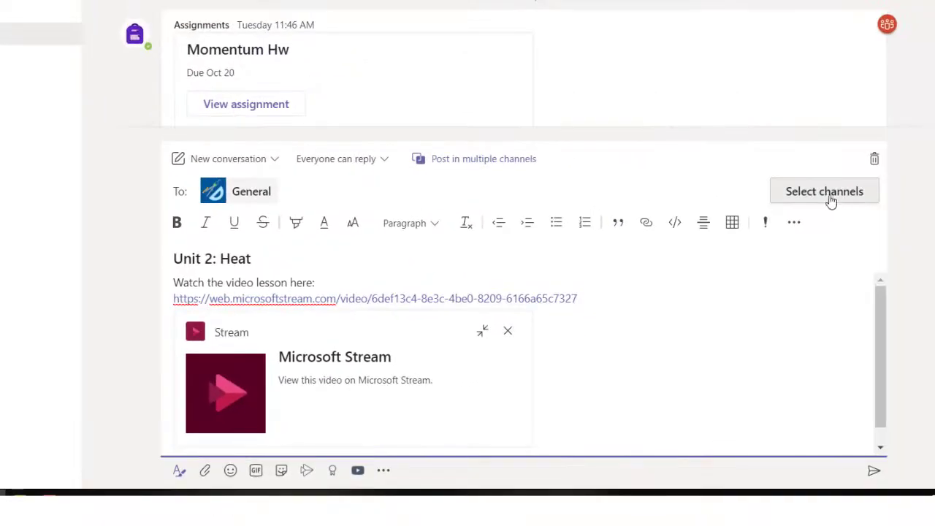
pyautogui.click(826, 195)
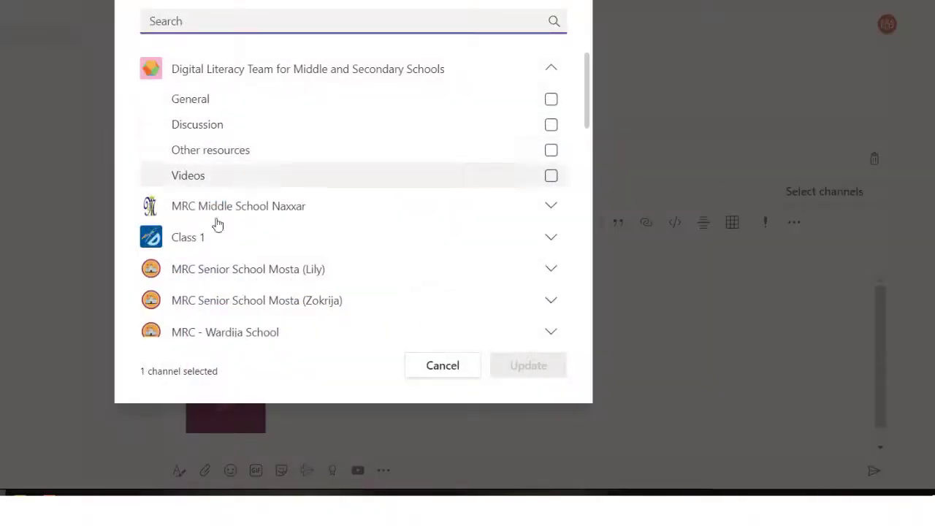
pyautogui.click(547, 241)
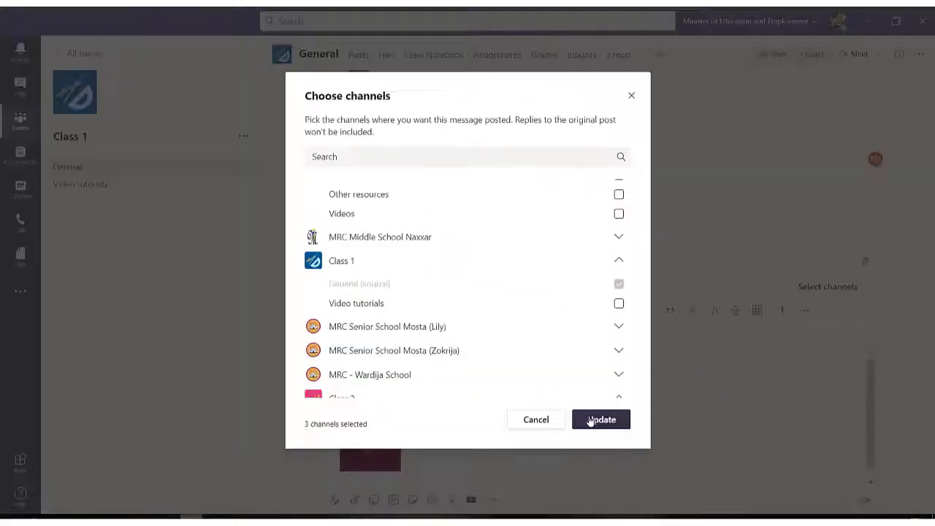
pyautogui.click(528, 366)
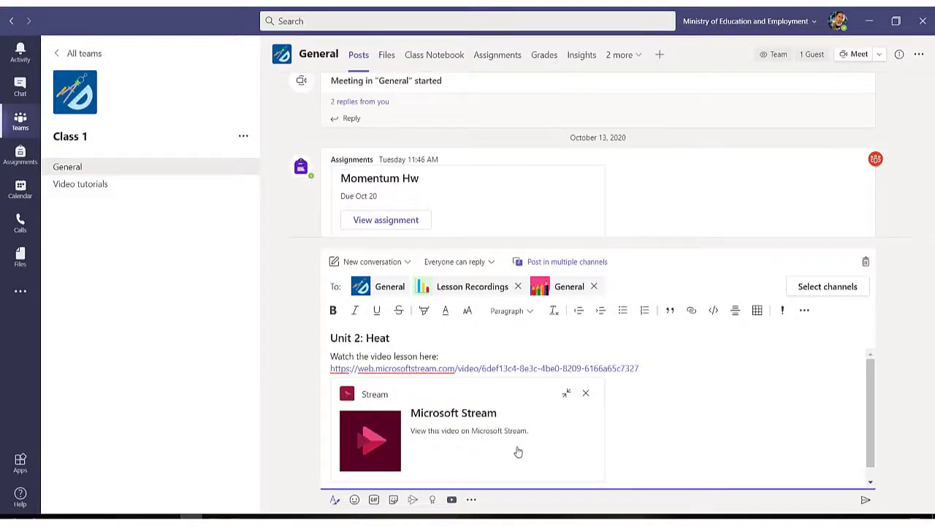
pyautogui.scroll(-1, 518, 452)
pyautogui.click(866, 503)
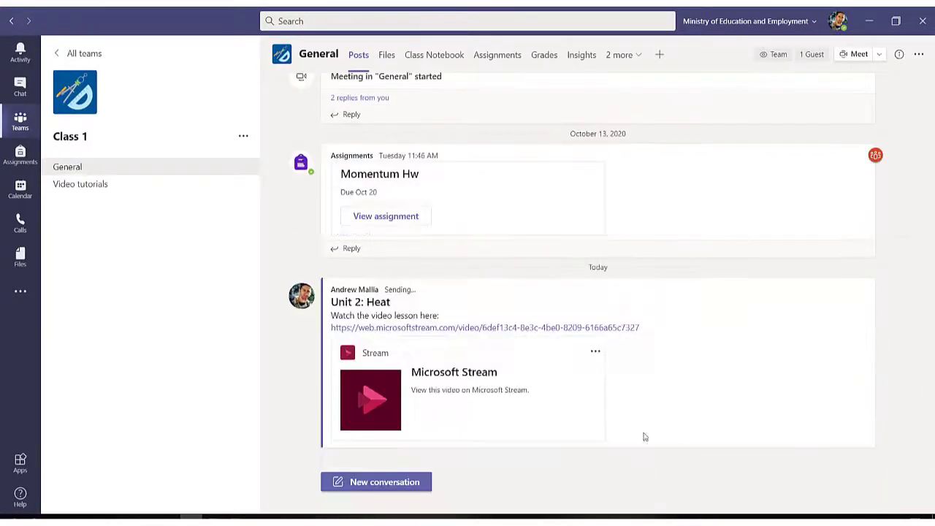
# - Open the Lesson Recordings channel of the Class 3 team to check the Unit 2: Heat post
pyautogui.click(22, 124)
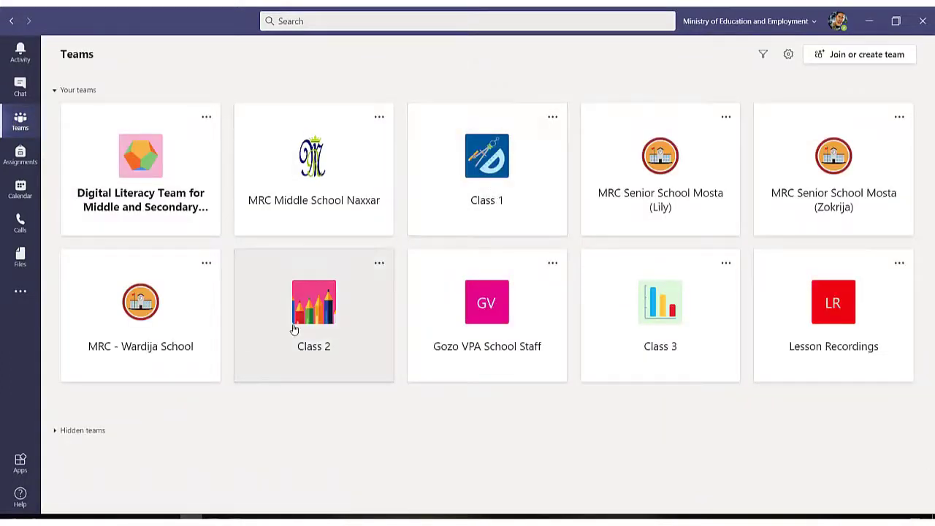
pyautogui.click(654, 313)
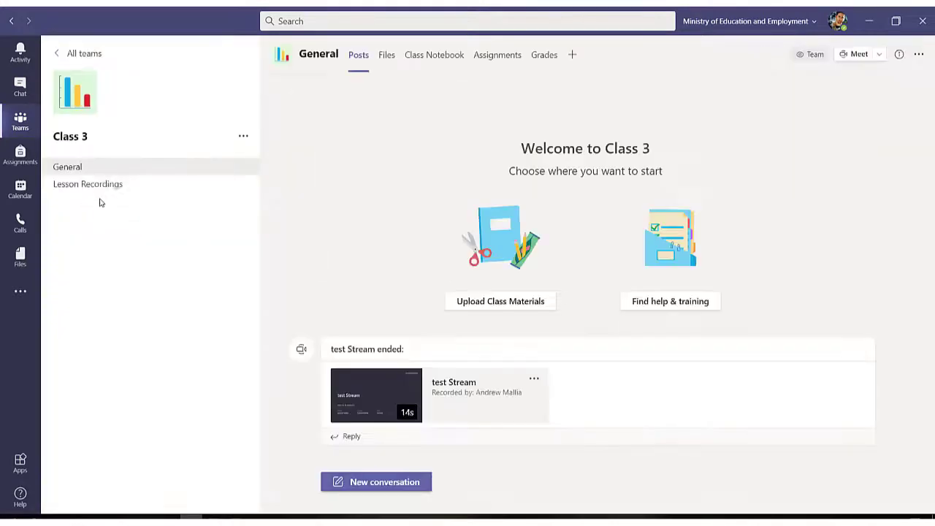
pyautogui.click(100, 183)
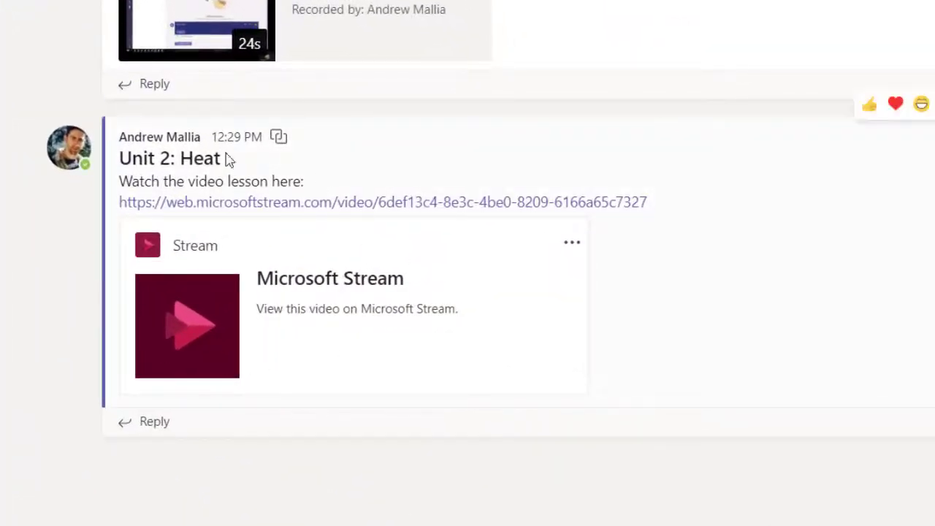